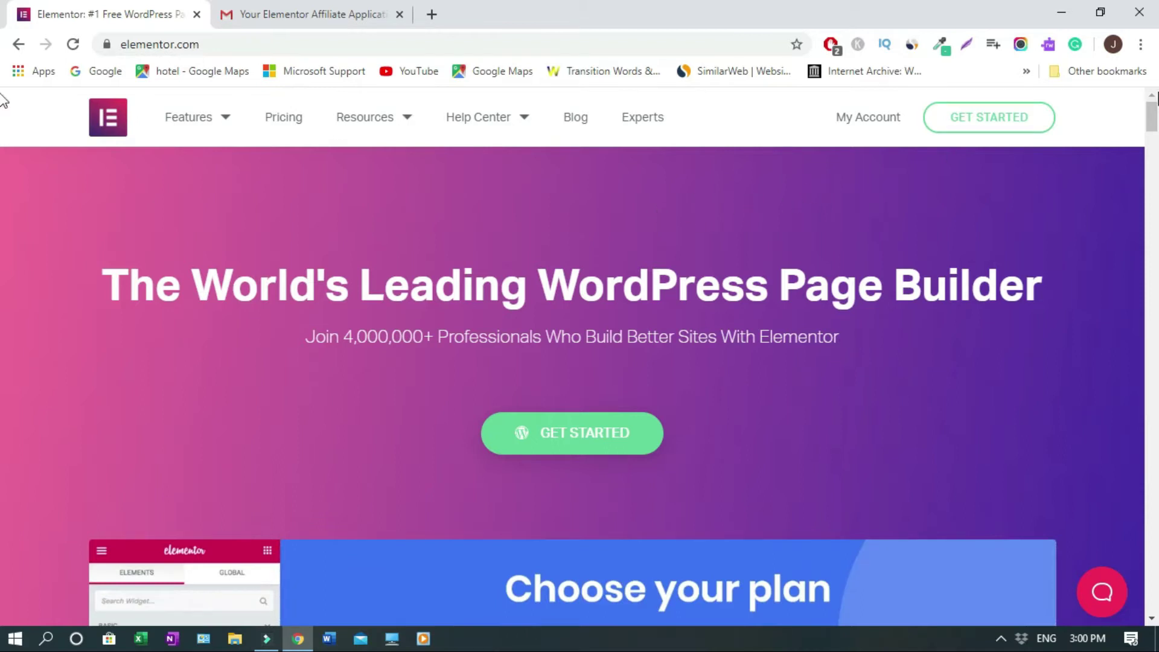
# Go to the footer's Affiliate Program link and scroll to the Join Our Affiliate Team benefits.
pyautogui.moveTo(1152, 124); pyautogui.dragTo(1154, 607)
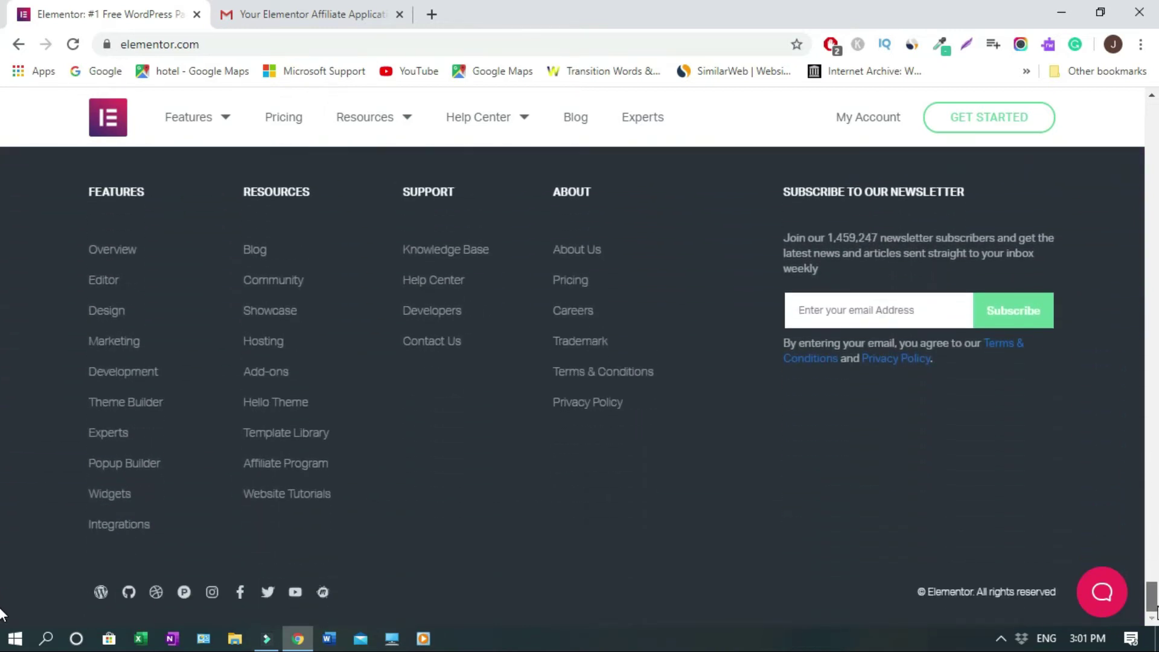
pyautogui.click(285, 468)
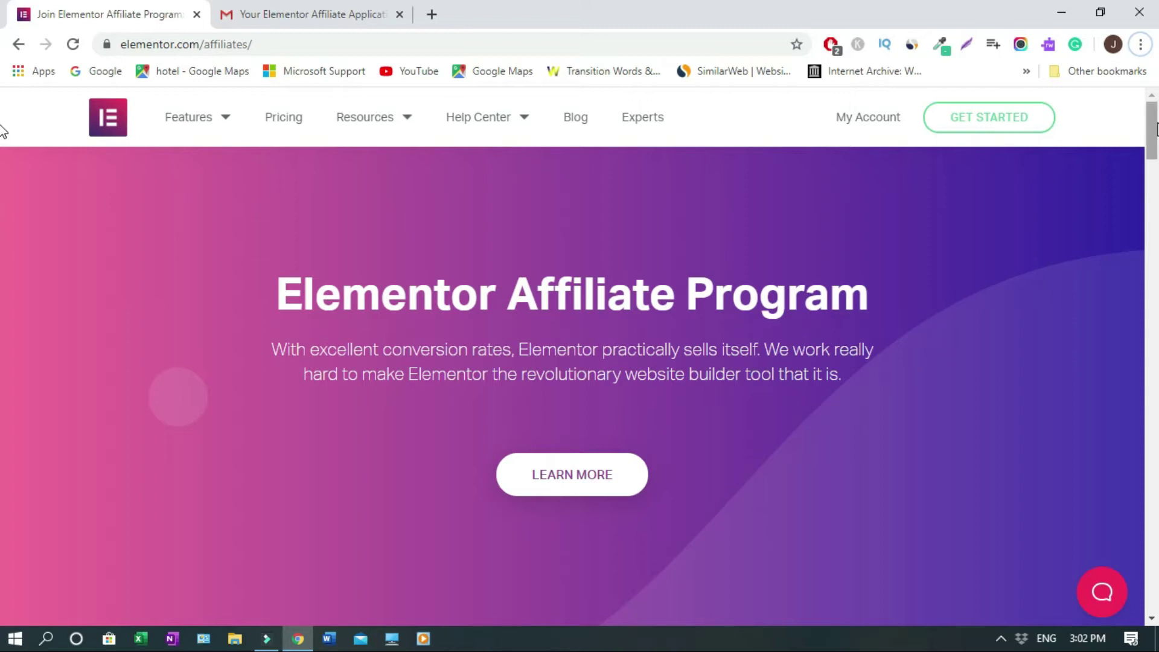
pyautogui.scroll(-10, 323, 267)
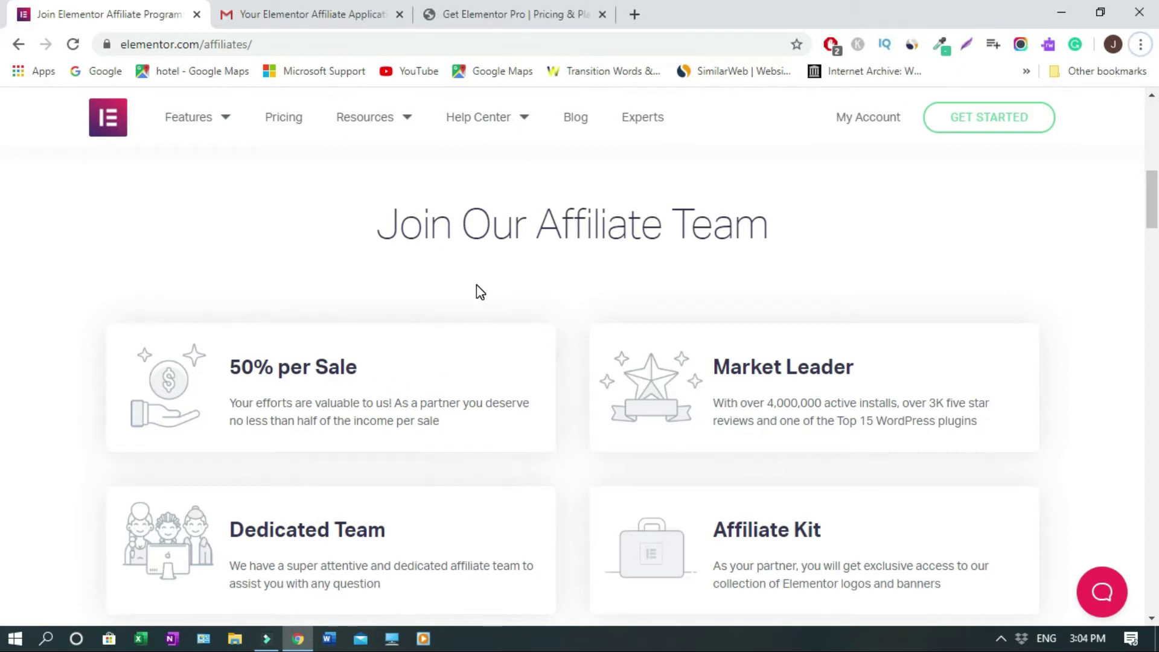
pyautogui.click(498, 8)
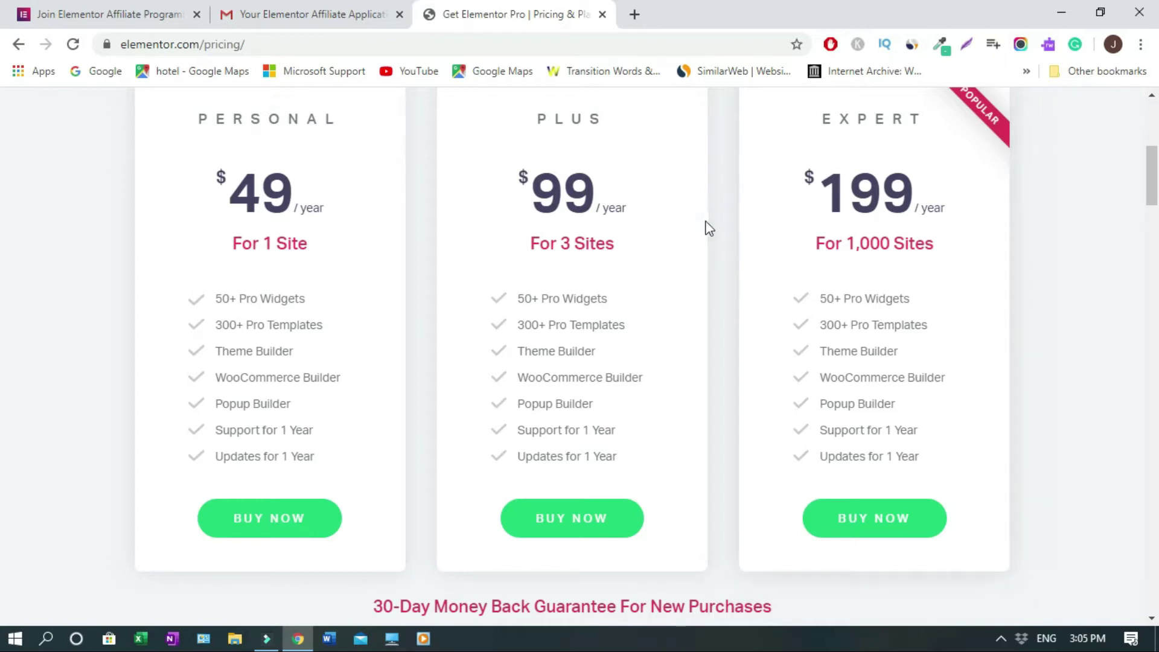
pyautogui.scroll(1, 709, 238)
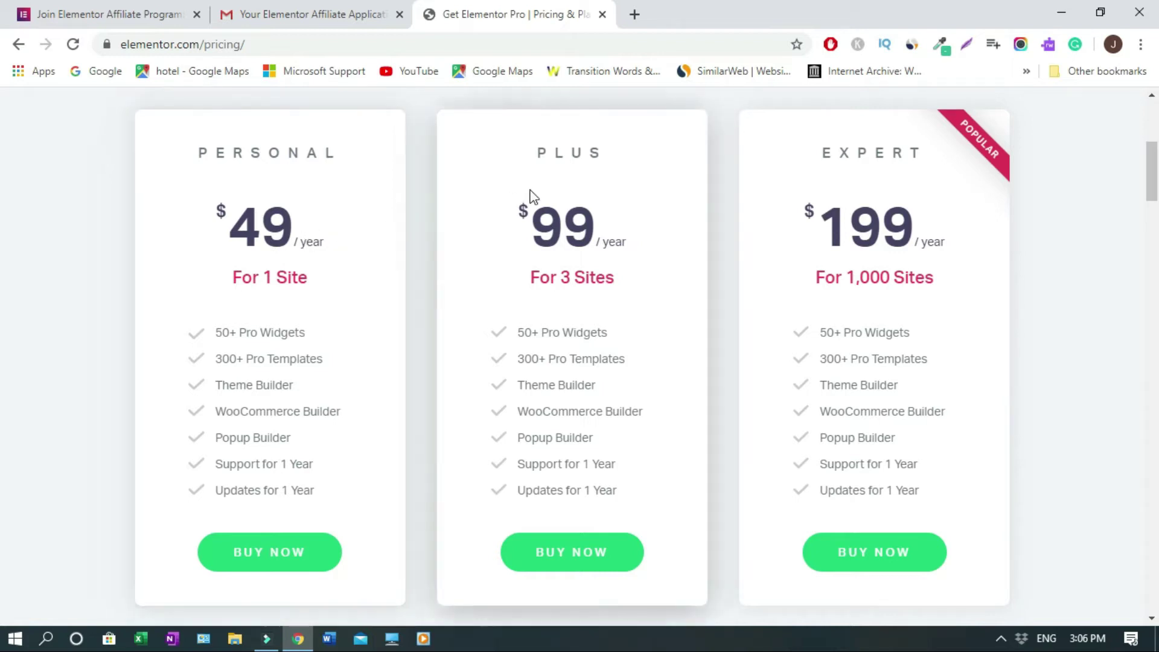
pyautogui.hotkey('ctrl', 'Tab')
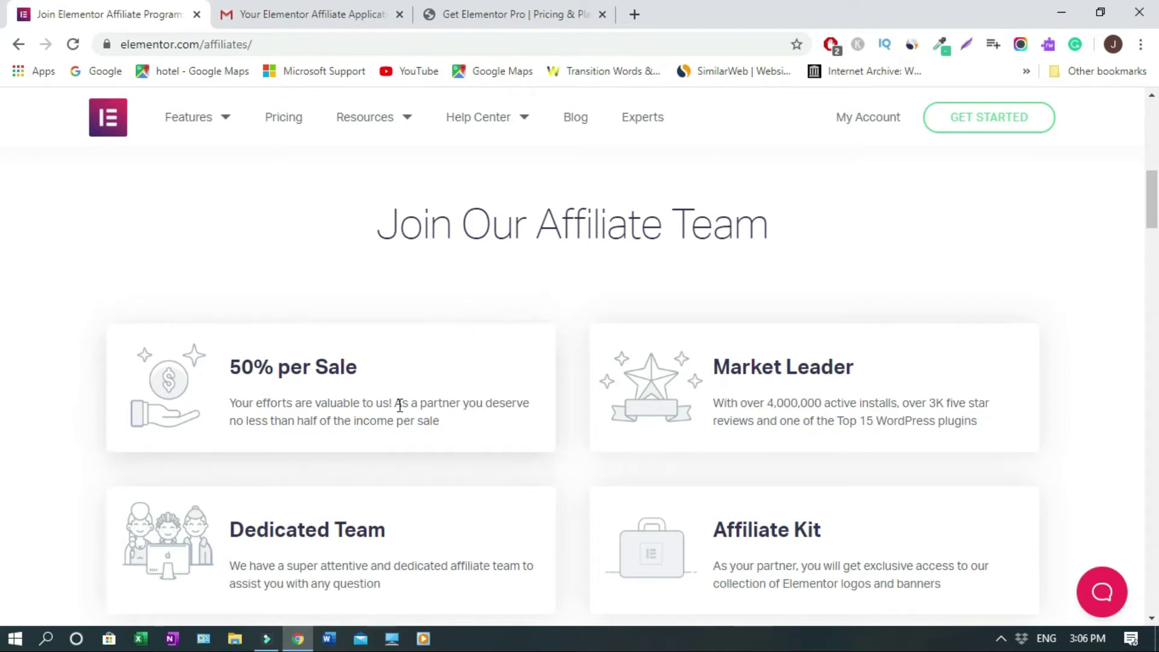
# Scroll to Submit Application and start the affiliate application to reach the Affiliates Signup form.
pyautogui.scroll(-2, 399, 404)
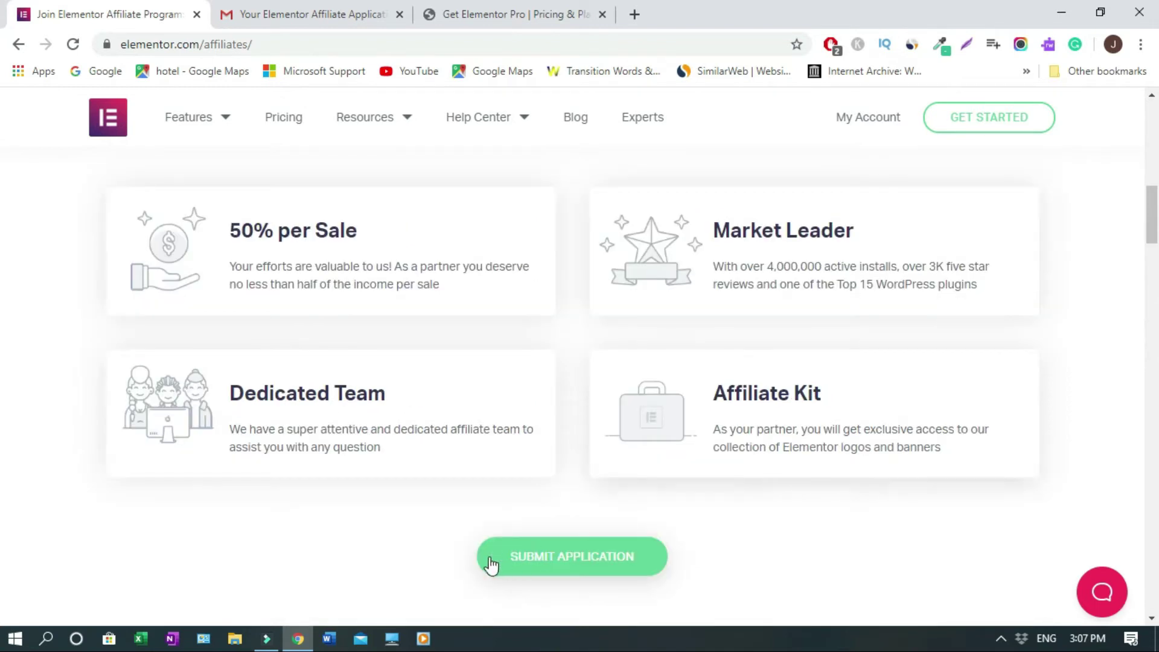
pyautogui.click(567, 565)
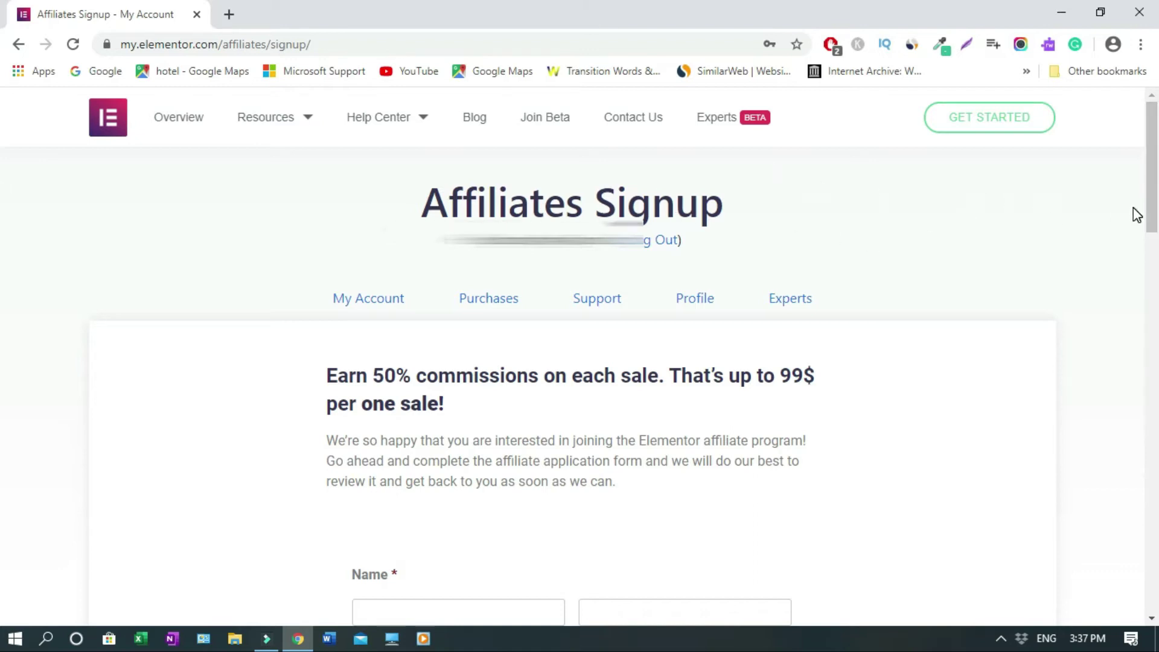
# Scroll down the Affiliates Signup form to its first name, last name and company fields.
pyautogui.scroll(-3, 398, 214)
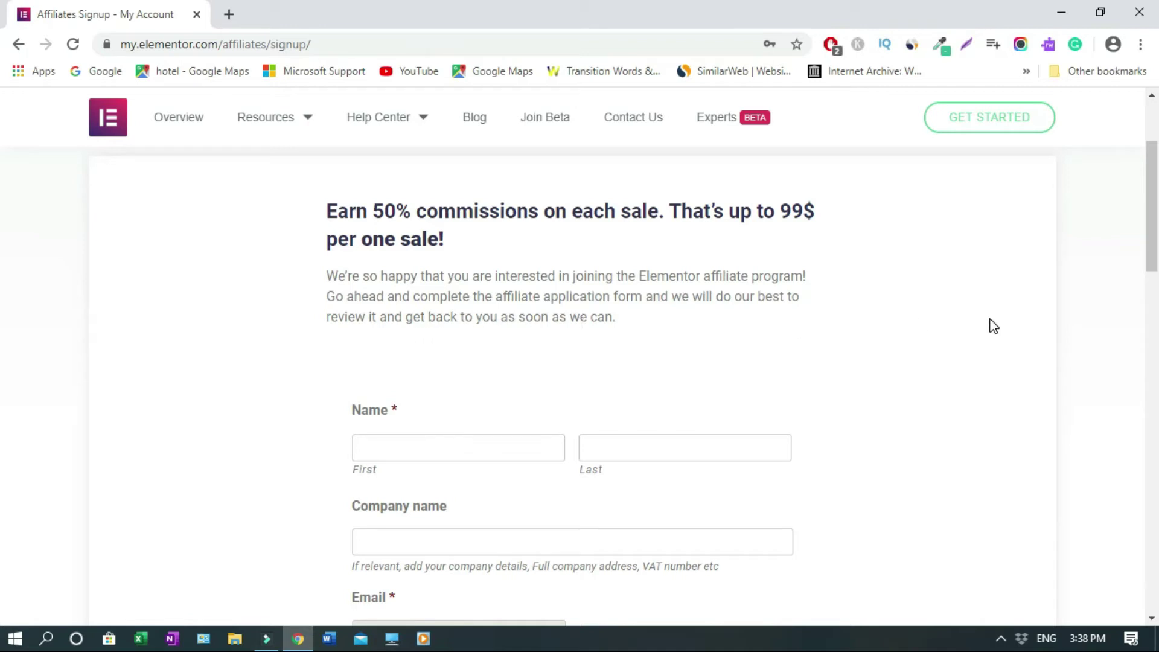
pyautogui.moveTo(1155, 213); pyautogui.dragTo(1155, 271)
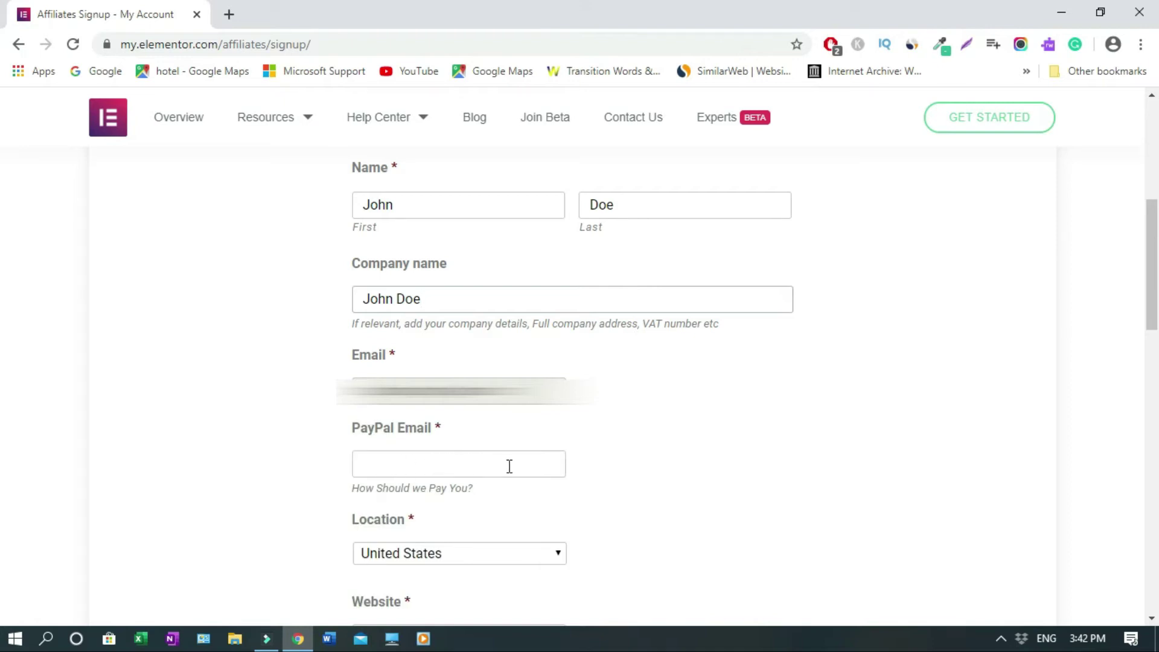
pyautogui.scroll(-5, 401, 269)
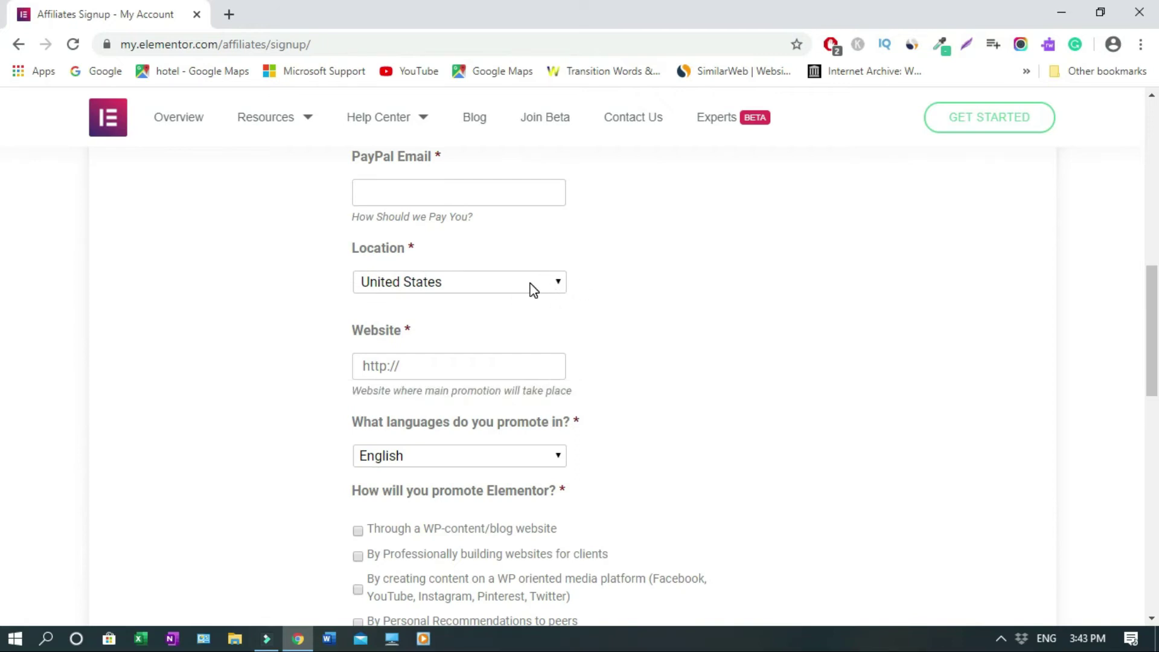
pyautogui.click(561, 284)
pyautogui.click(560, 279)
pyautogui.scroll(2, 1064, 125)
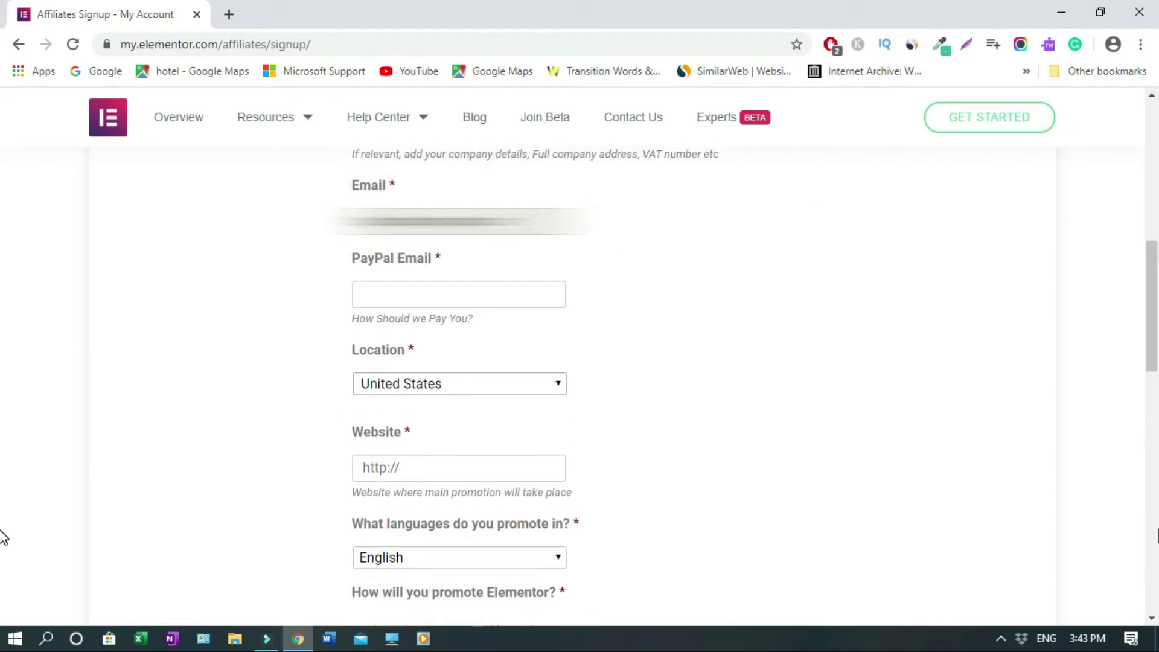
pyautogui.scroll(-2, 434, 366)
pyautogui.click(438, 367)
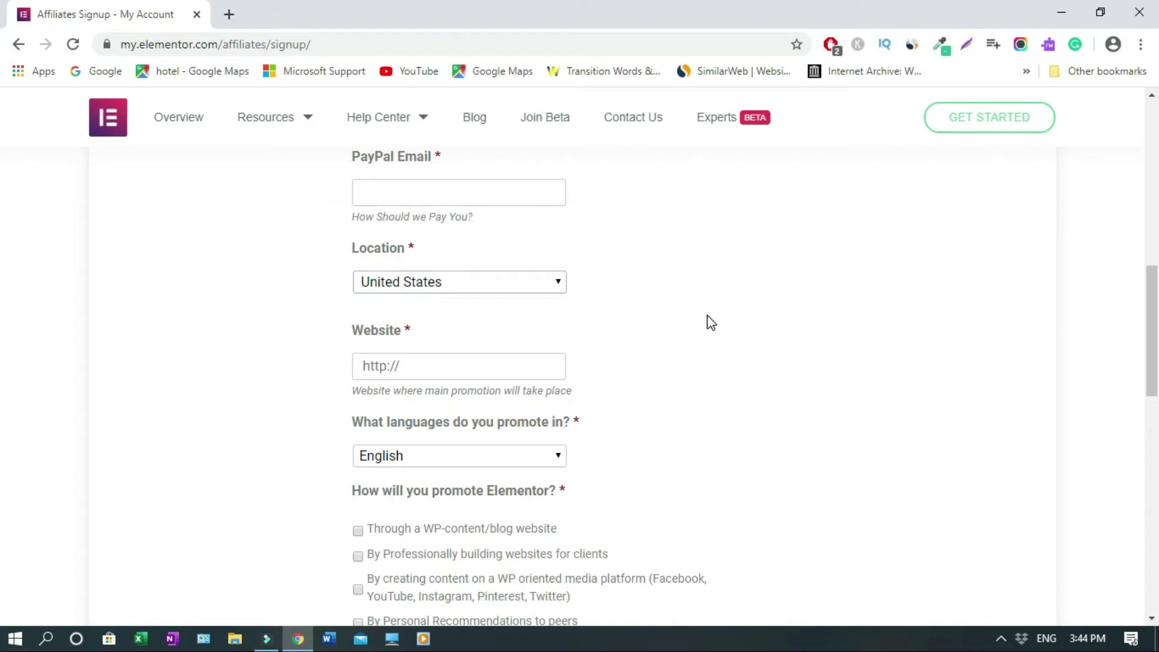
pyautogui.click(473, 366)
pyautogui.write('https://blogsdom.com')
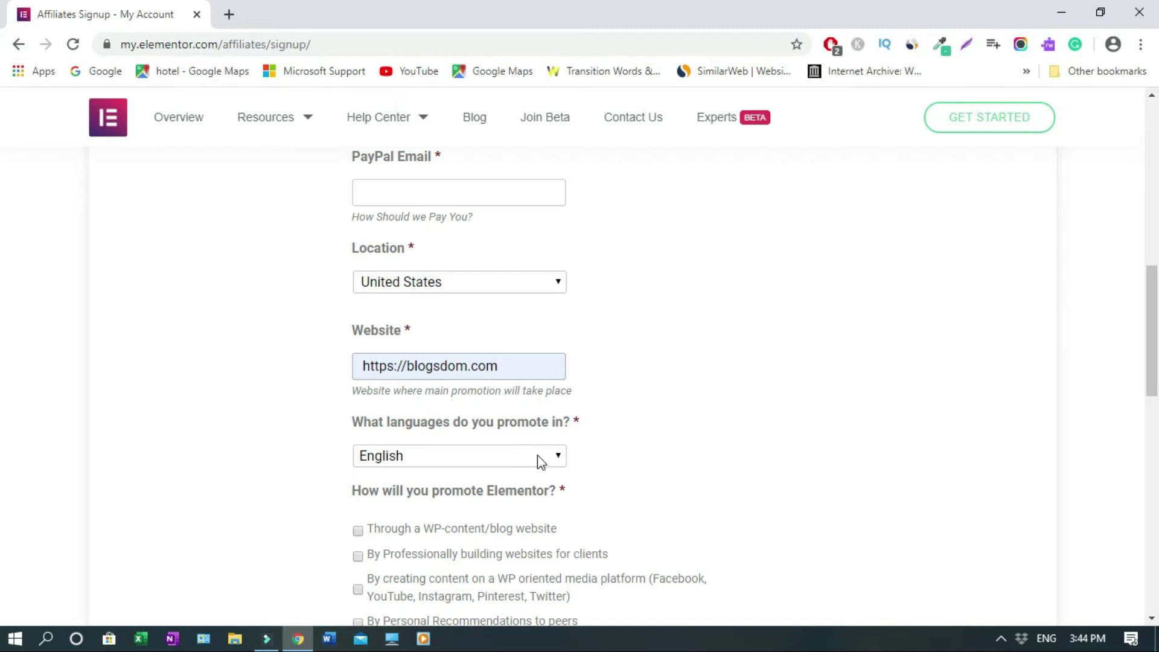
pyautogui.scroll(-3, 585, 469)
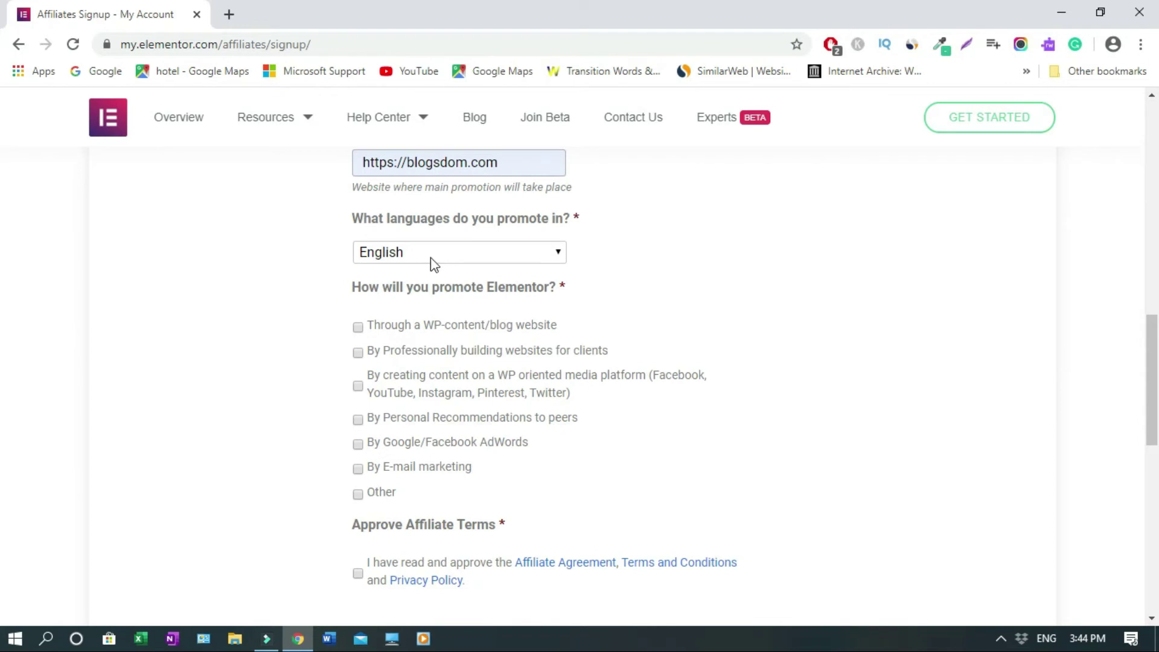
pyautogui.click(557, 255)
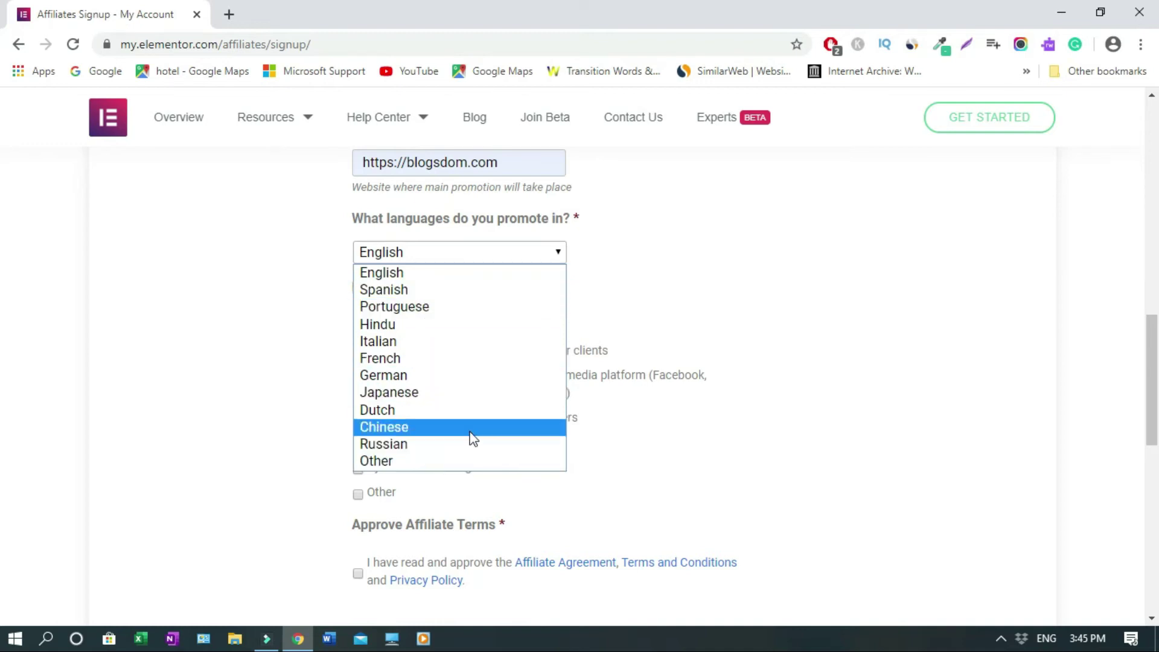
pyautogui.click(422, 462)
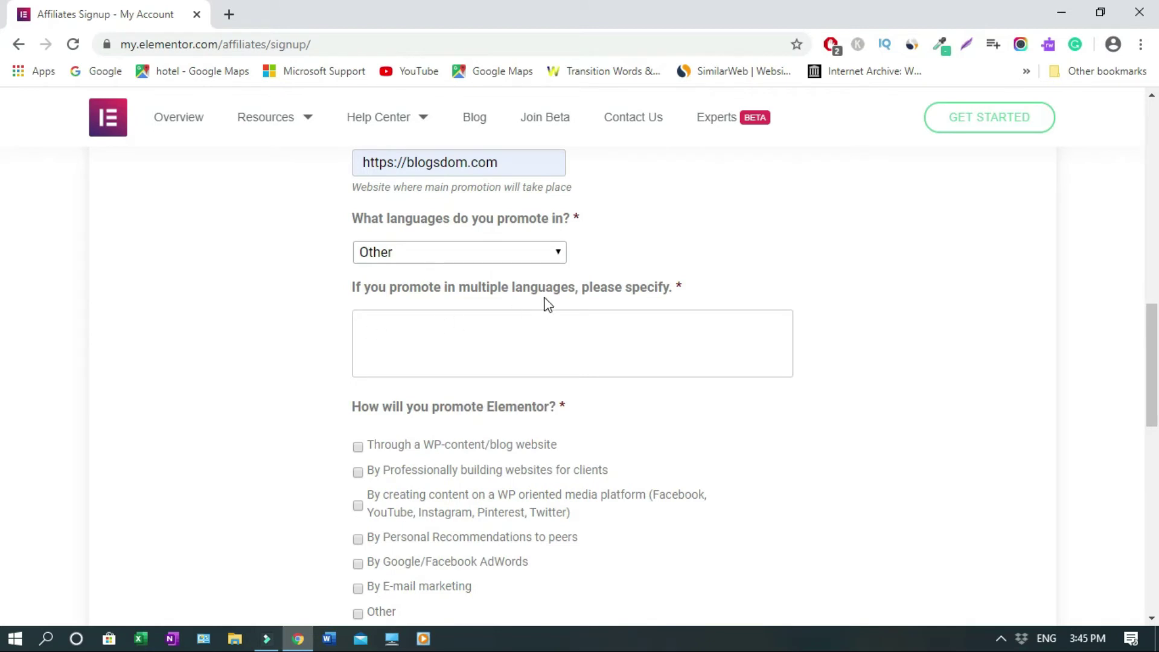
pyautogui.press('e')
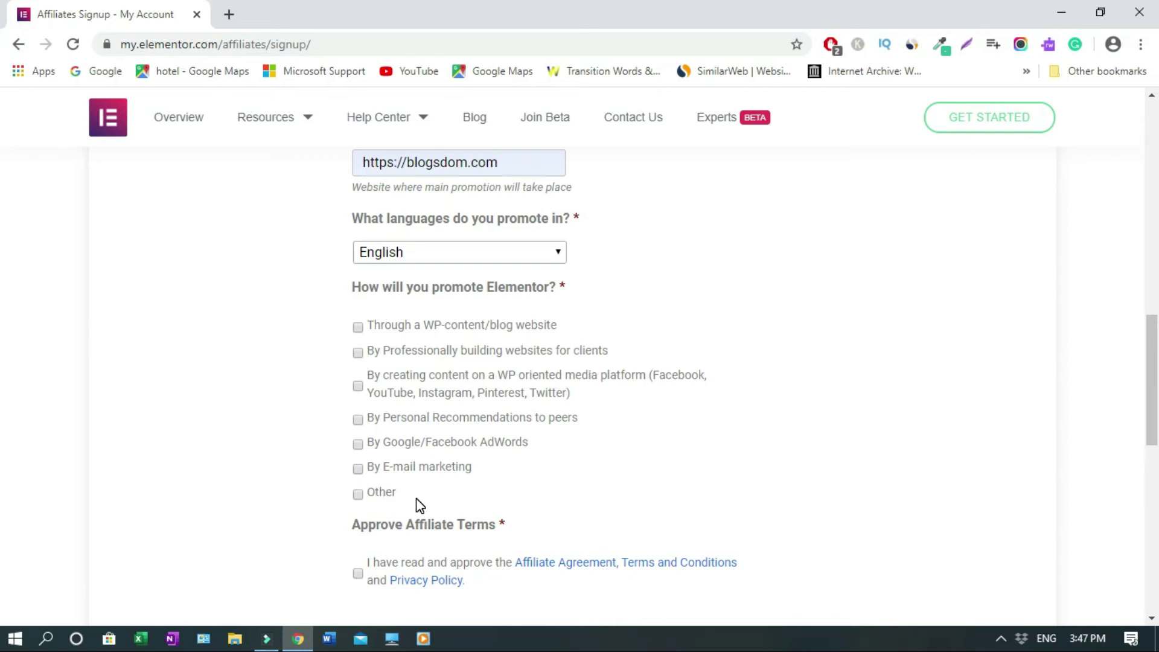
# Leave the Other promotion option unticked and tick the 'I have read and approve' Affiliate Terms box.
pyautogui.click(358, 496)
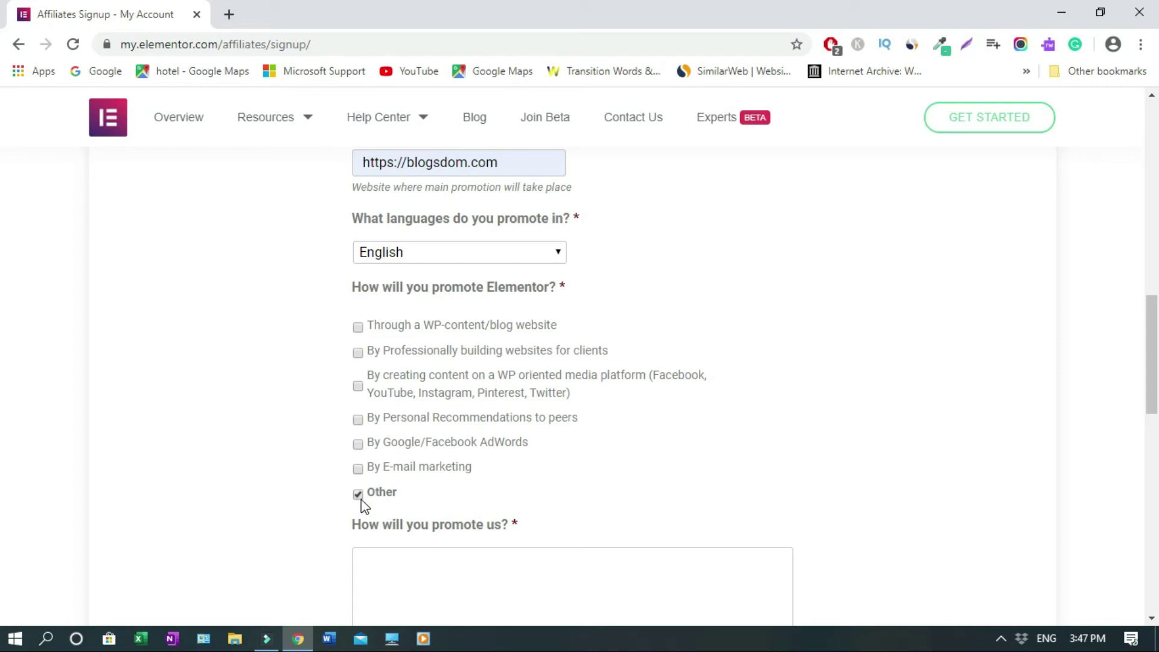
pyautogui.click(358, 496)
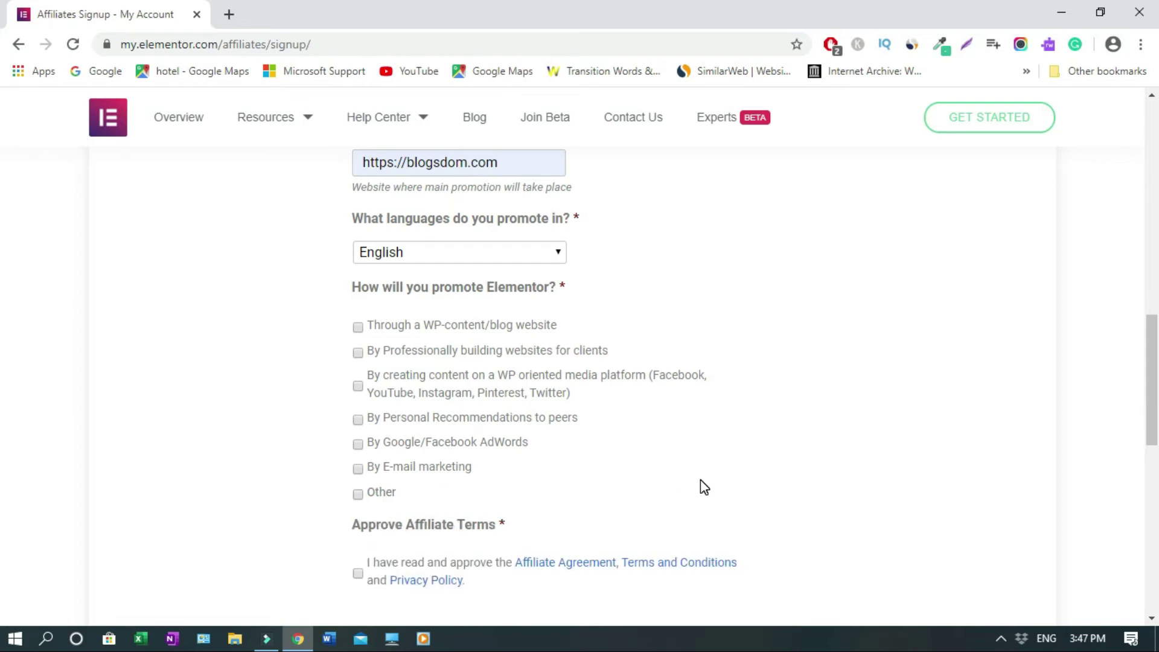
pyautogui.scroll(-3, 715, 491)
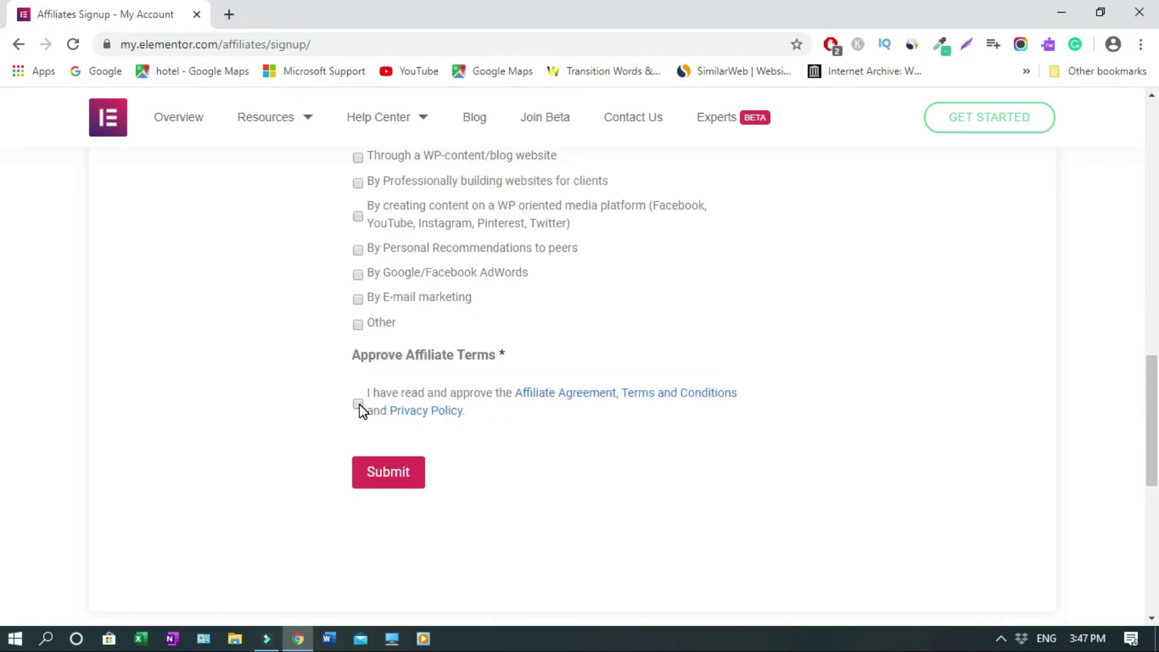
pyautogui.click(359, 403)
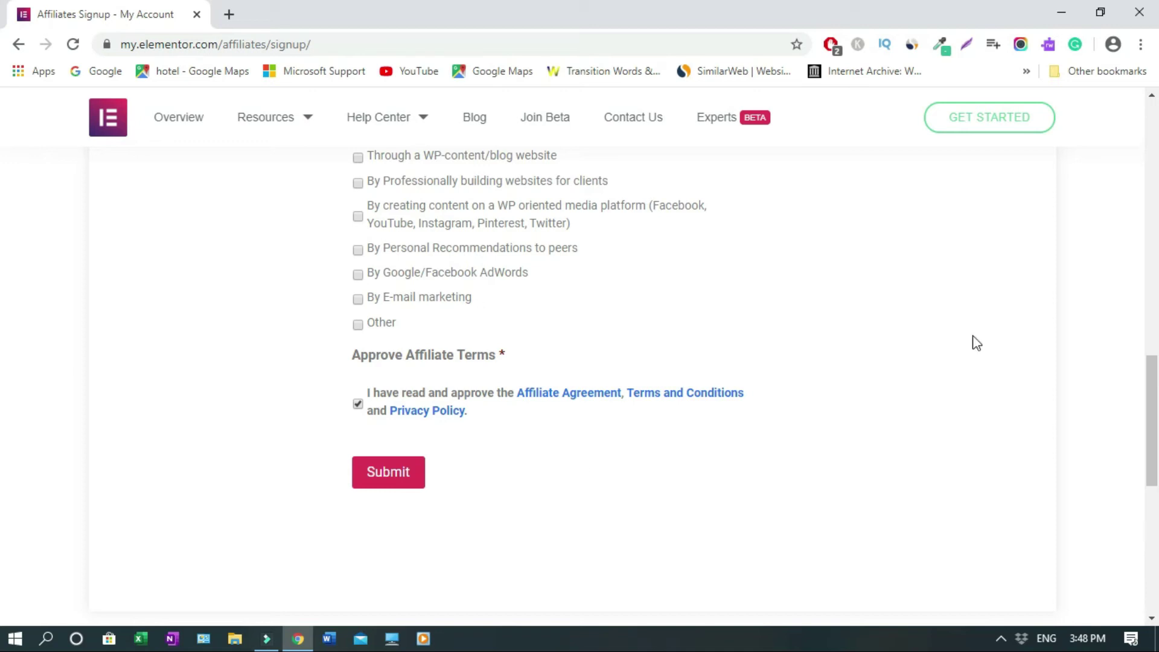
# Open the 'Affiliate Application is Being Reviewed' email from Elementor and scroll through it.
pyautogui.scroll(4, 3, 129)
pyautogui.scroll(3, 3, 130)
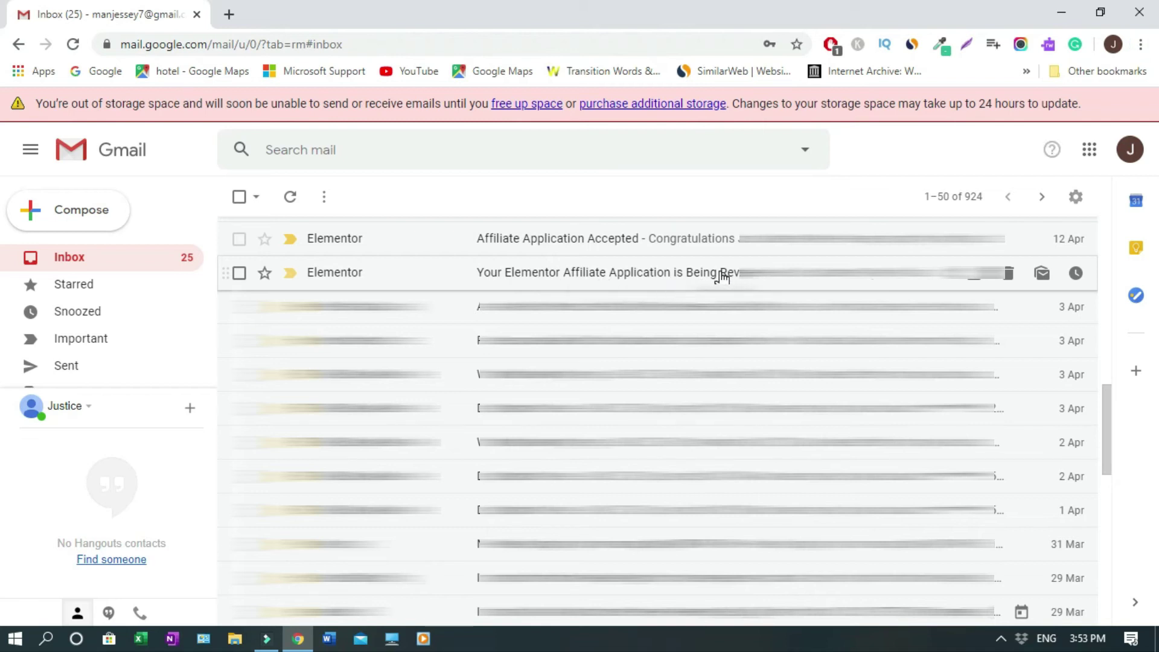
pyautogui.click(723, 276)
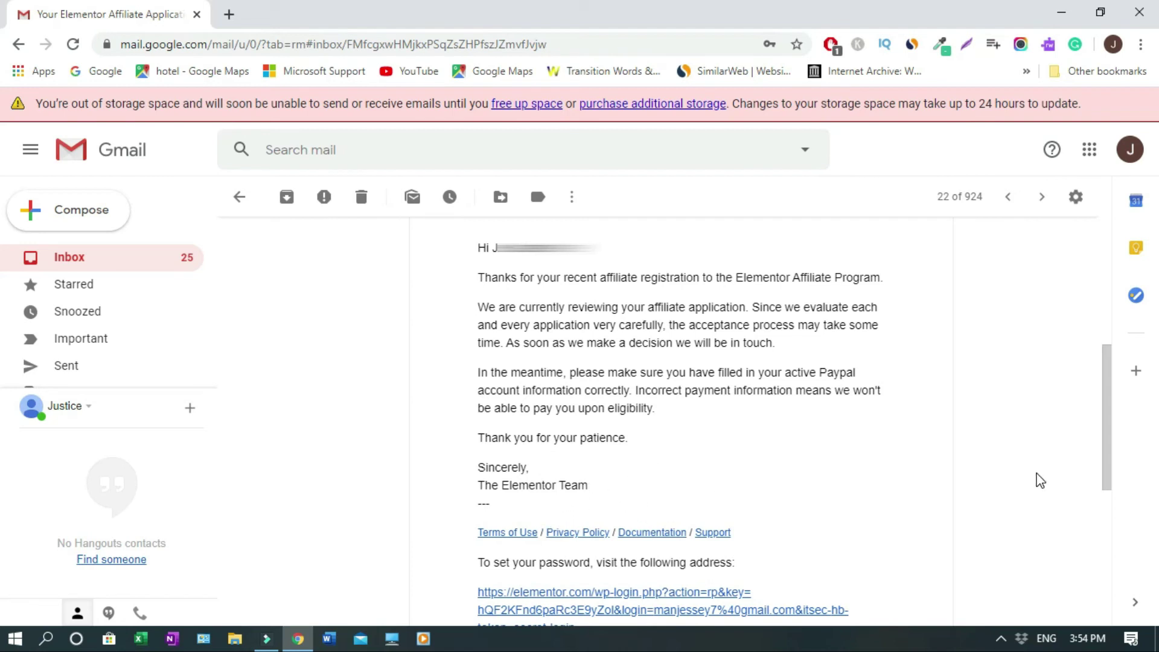
pyautogui.moveTo(1106, 426); pyautogui.dragTo(1104, 478)
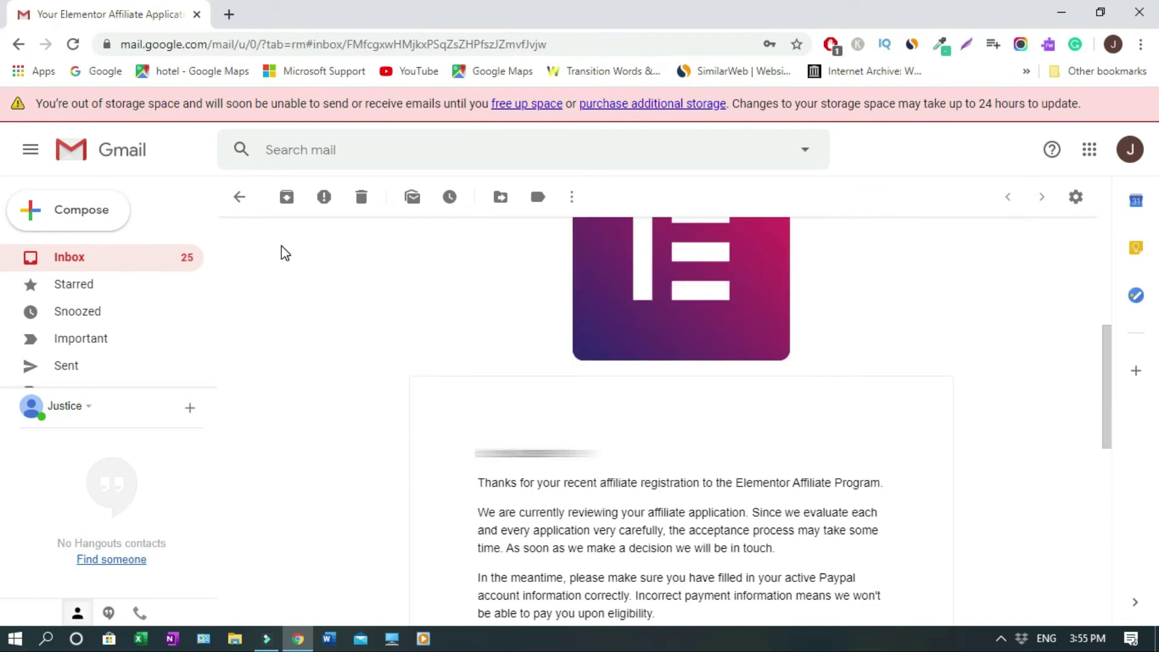
# Return to the inbox and read through the 'Affiliate Application Accepted' email.
pyautogui.click(19, 44)
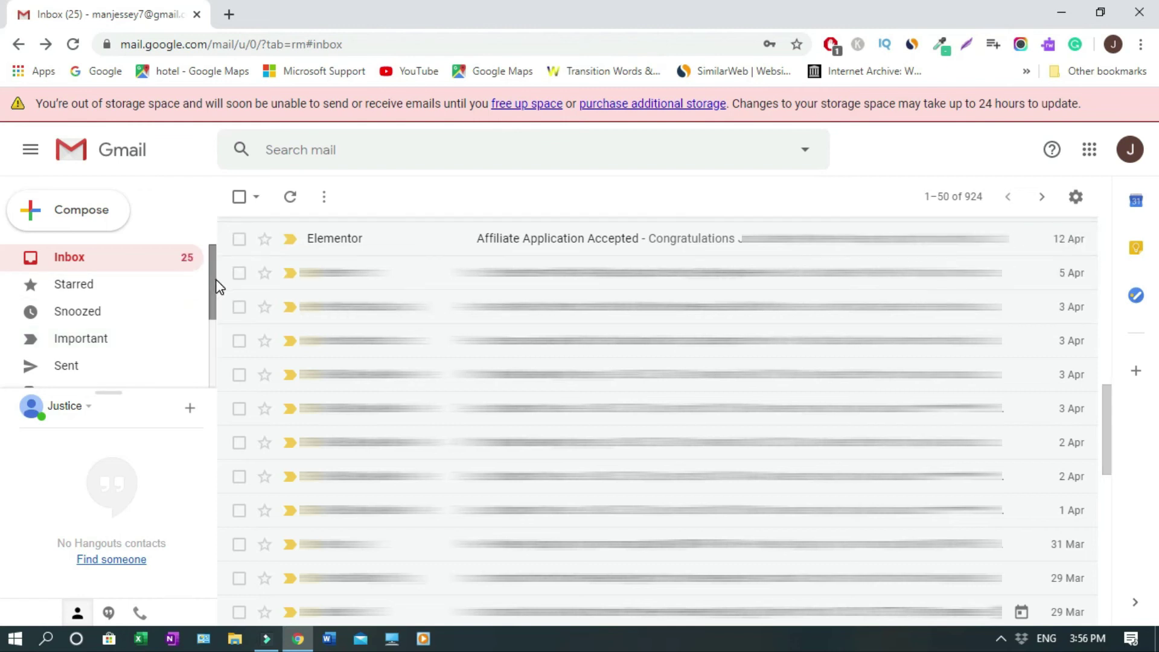
pyautogui.click(400, 242)
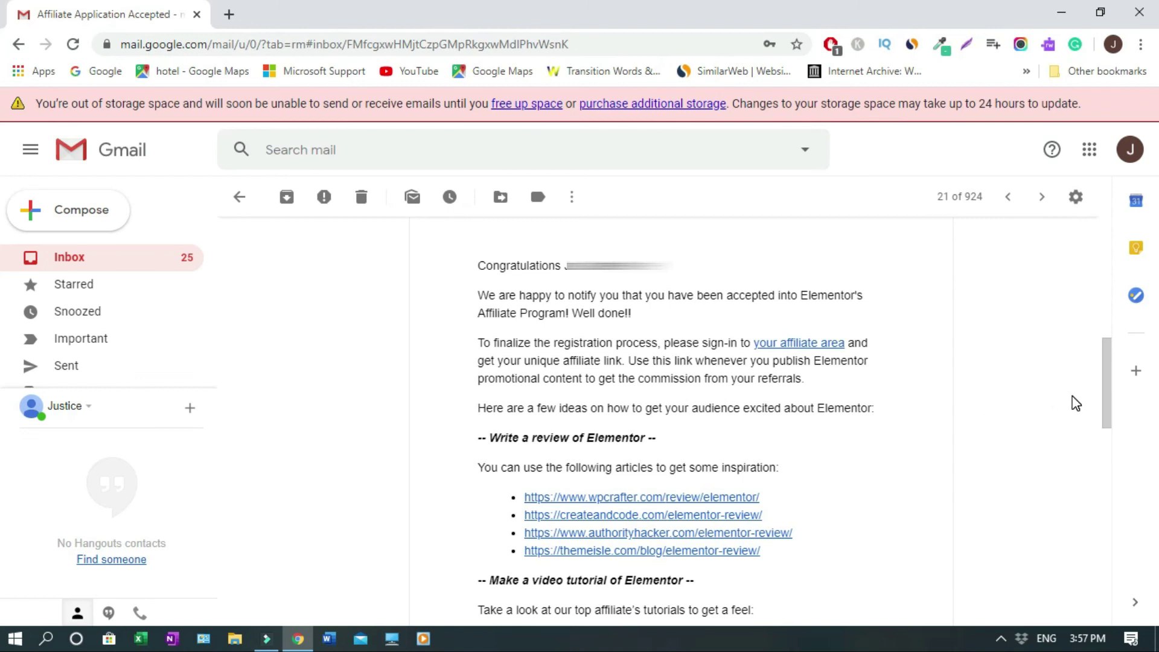
pyautogui.moveTo(1106, 379); pyautogui.dragTo(1091, 417)
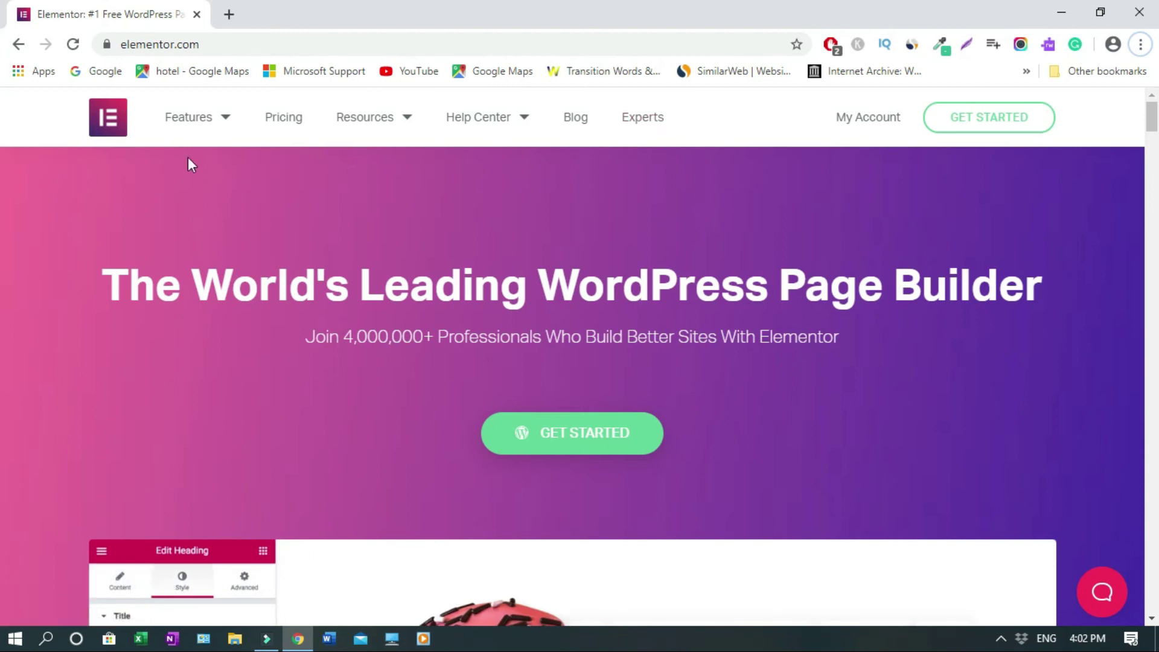
# Open My Account, showing the Expert $199.00 Yearly plan active until November 29, 2020.
pyautogui.click(870, 124)
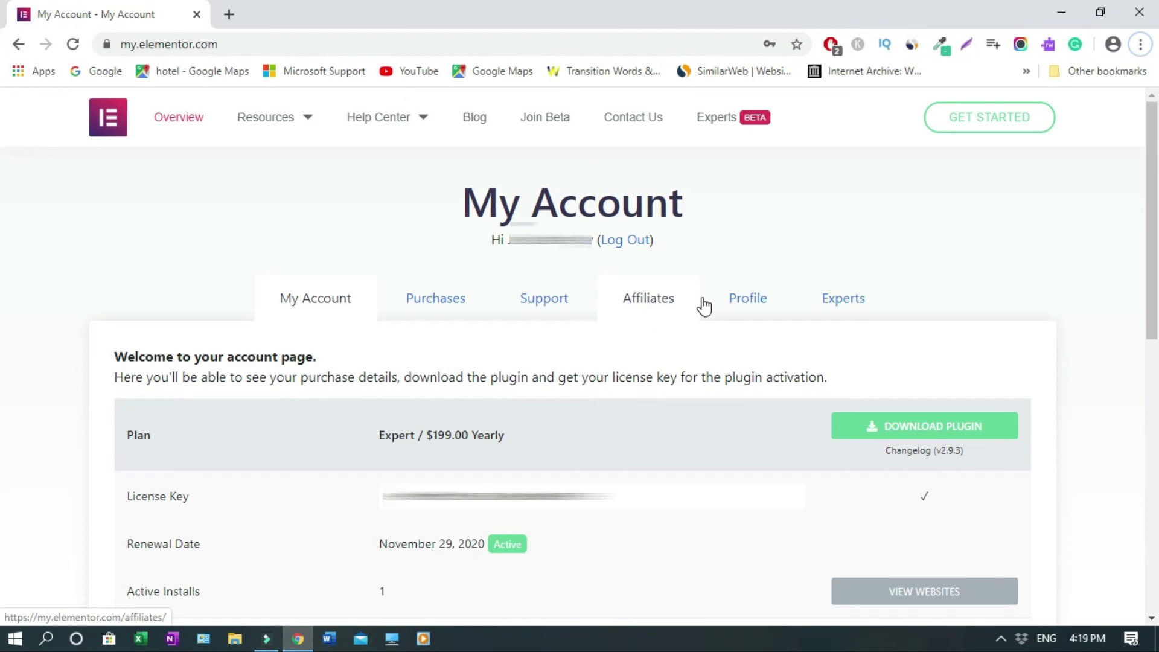
pyautogui.scroll(-3, 1, 256)
pyautogui.scroll(3, 1152, 250)
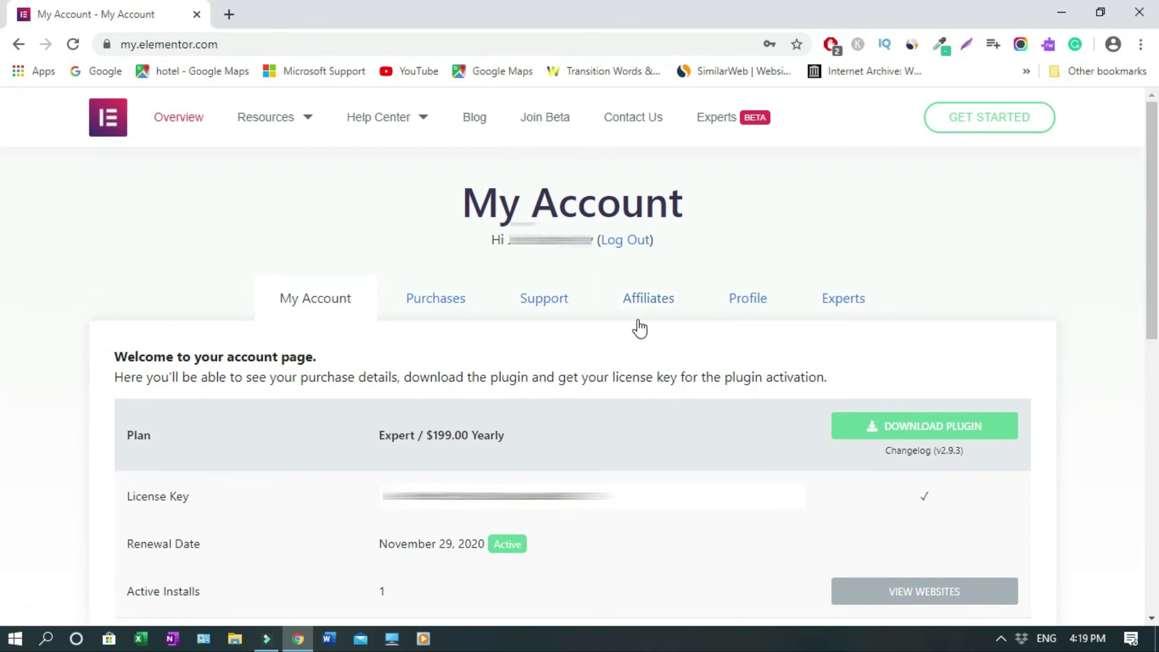
# Show the Affiliates section's Referral URL Generator and add a blank new browser tab.
pyautogui.click(647, 302)
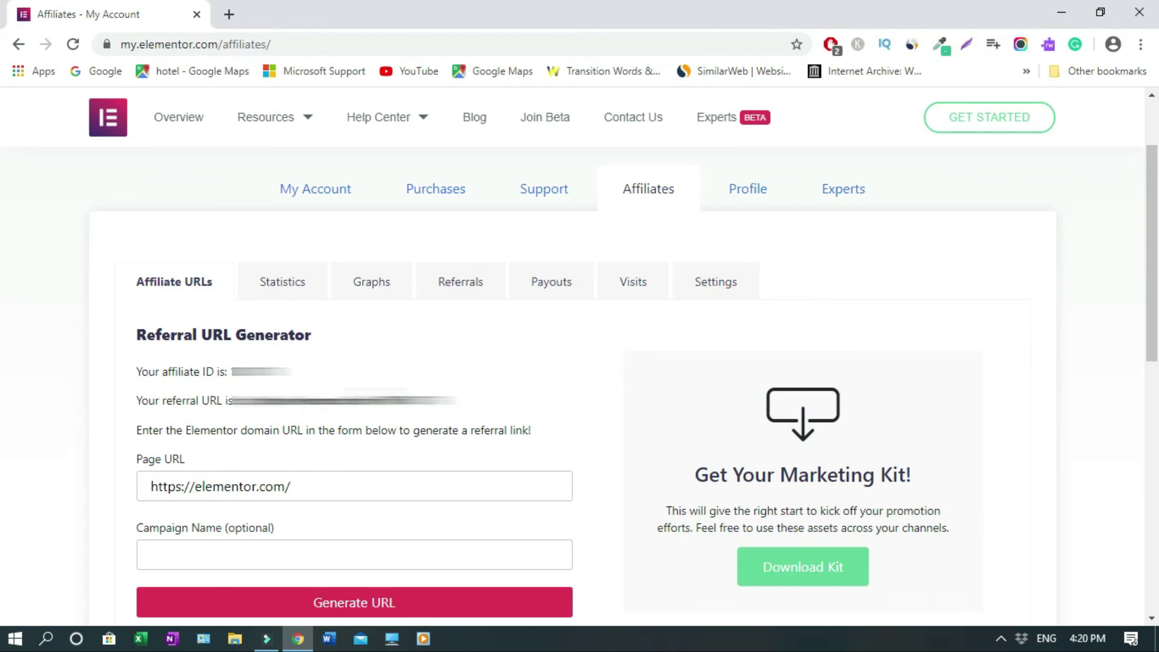
pyautogui.middleClick(230, 145)
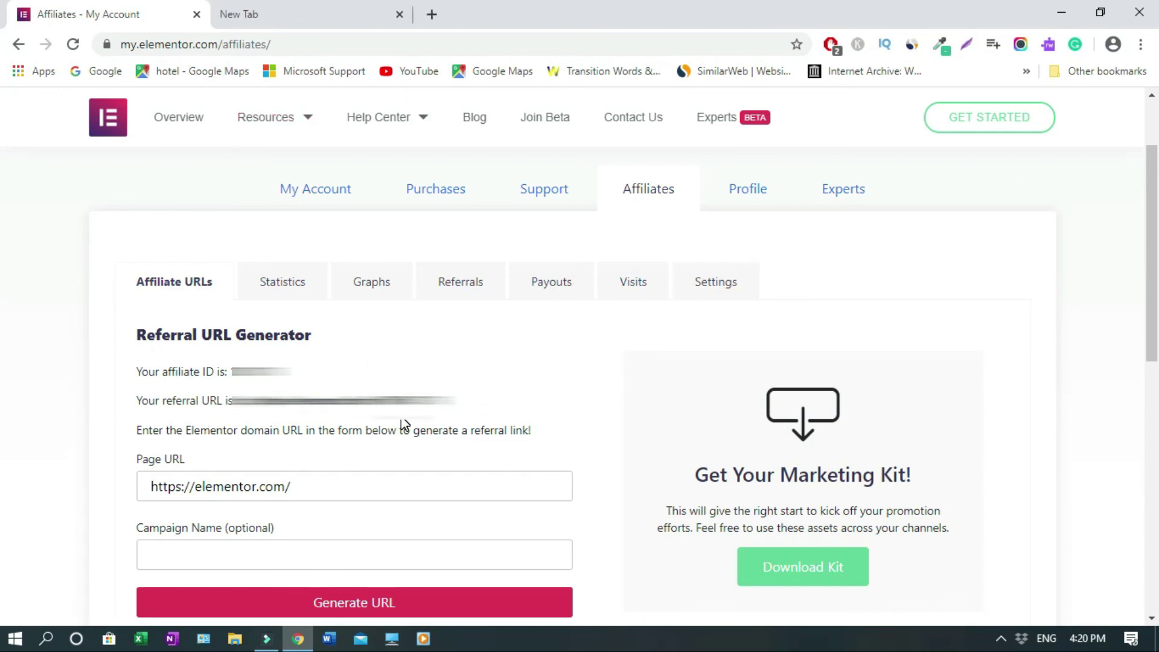